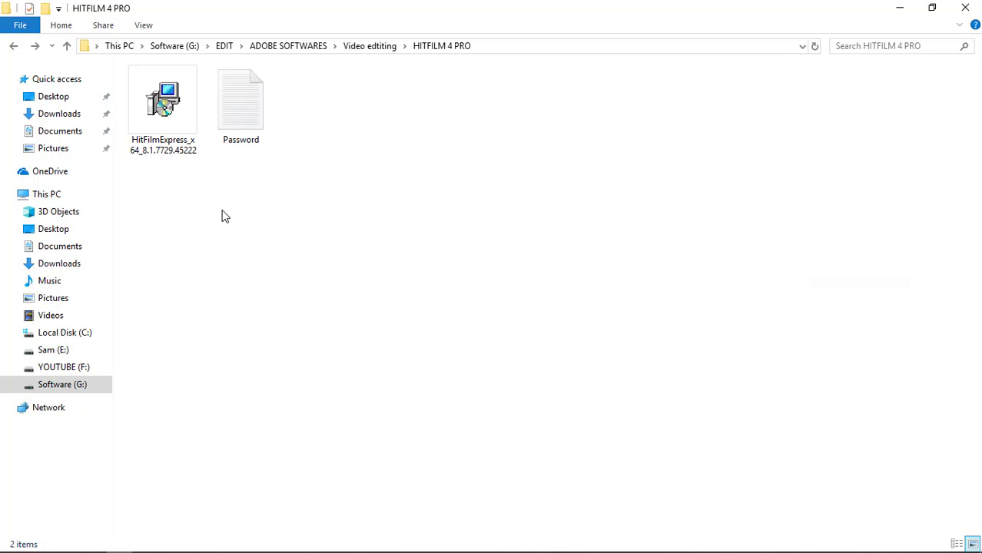
Run the HitFilmExpress_x64 installer from File Explorer.
left_click(152, 105)
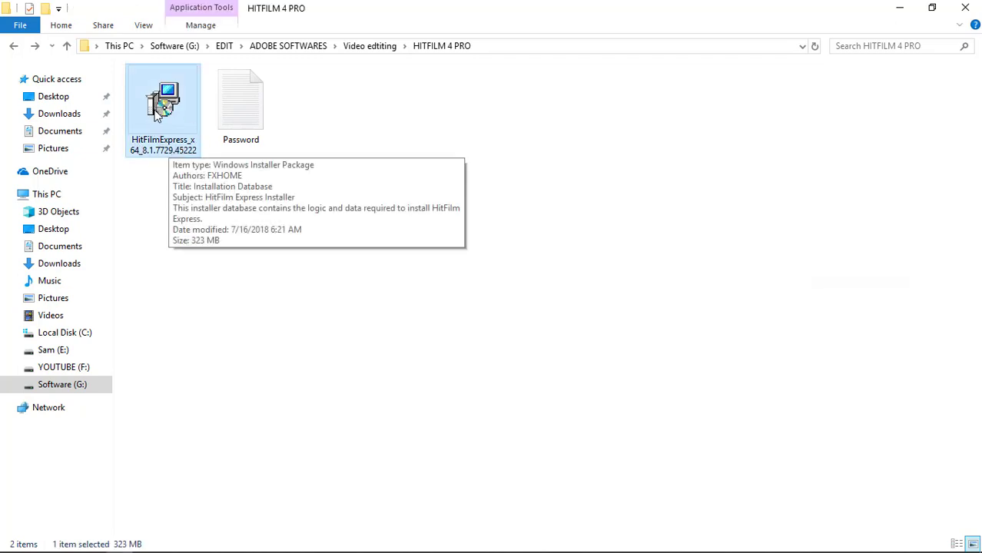
double_click(157, 111)
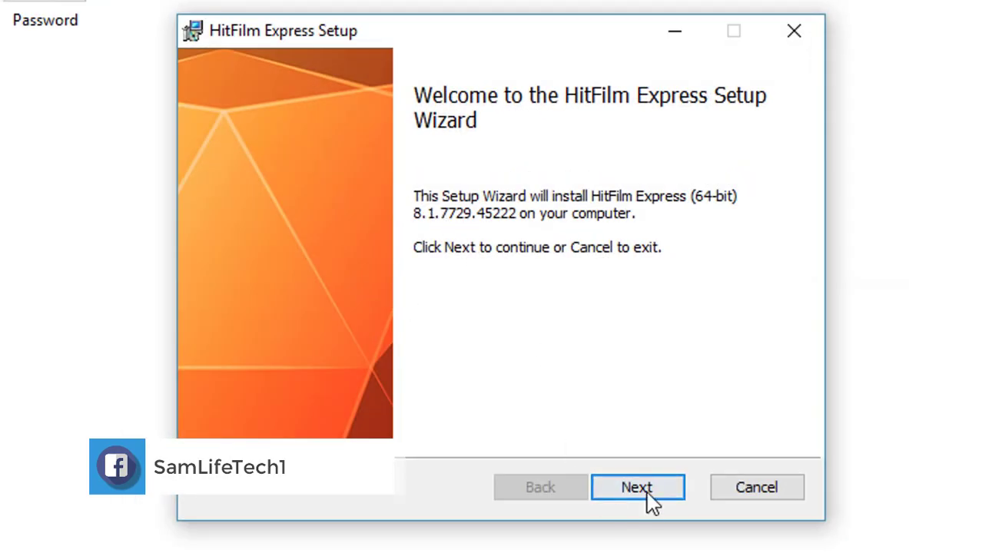
Accept the license terms and start a Complete installation of HitFilm Express.
left_click(645, 494)
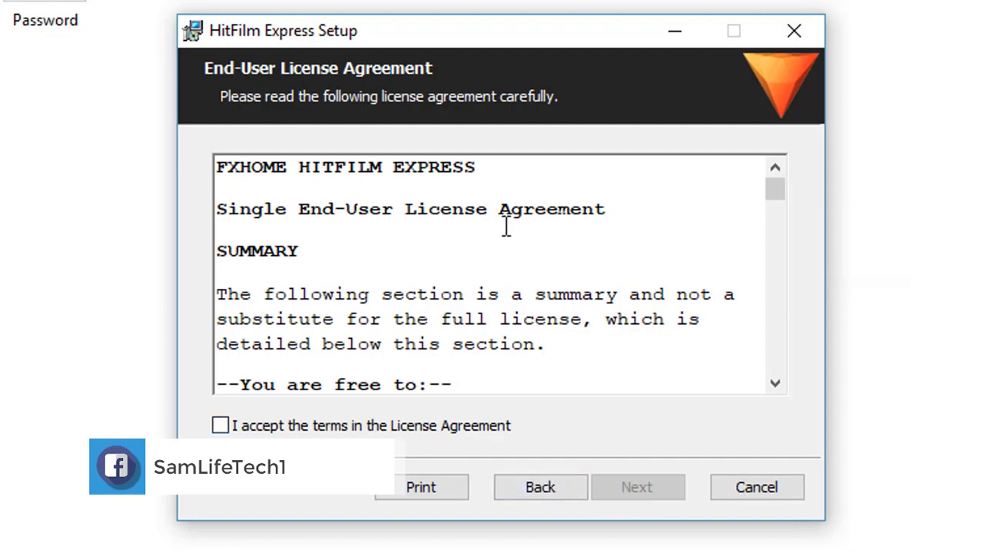
left_click_drag(775, 192, 765, 375)
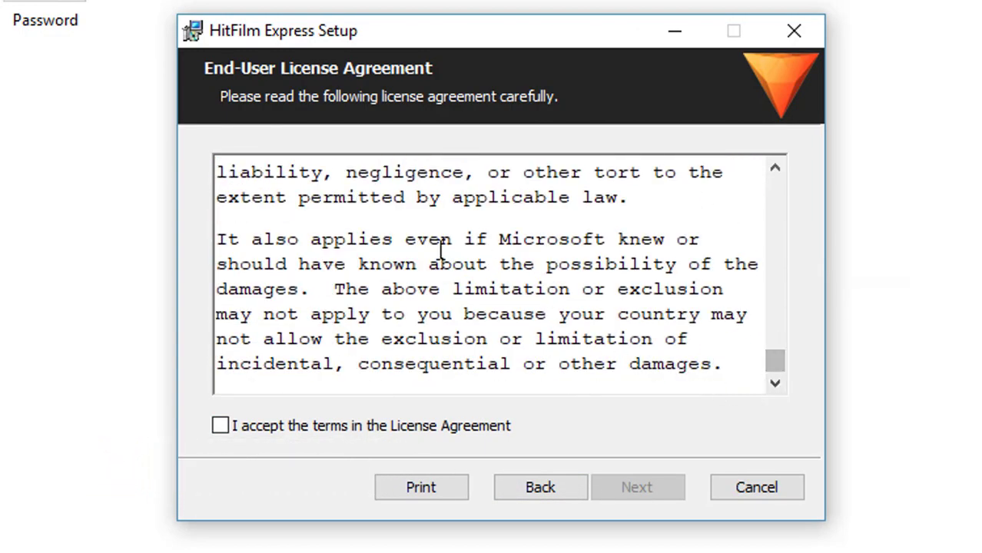
left_click(219, 426)
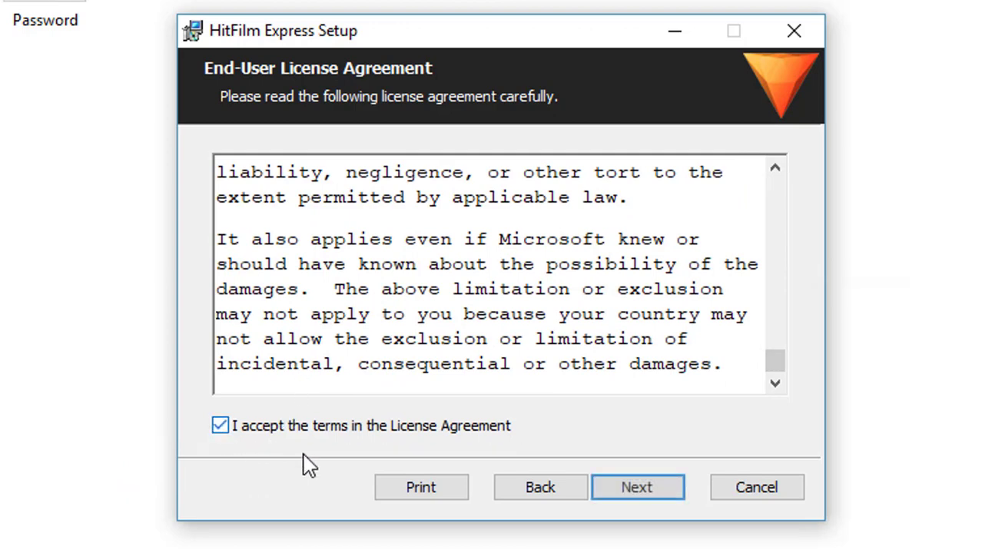
left_click(659, 499)
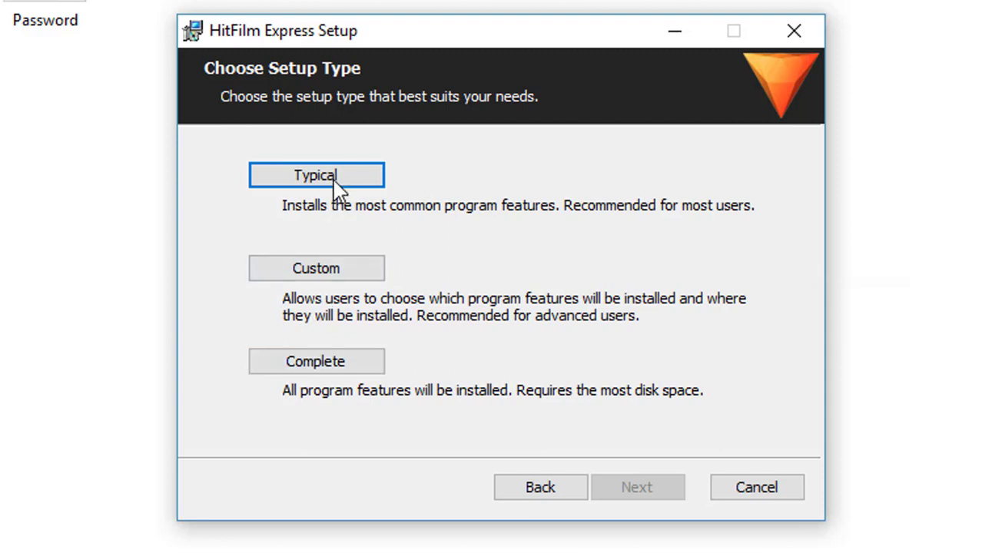
left_click(325, 372)
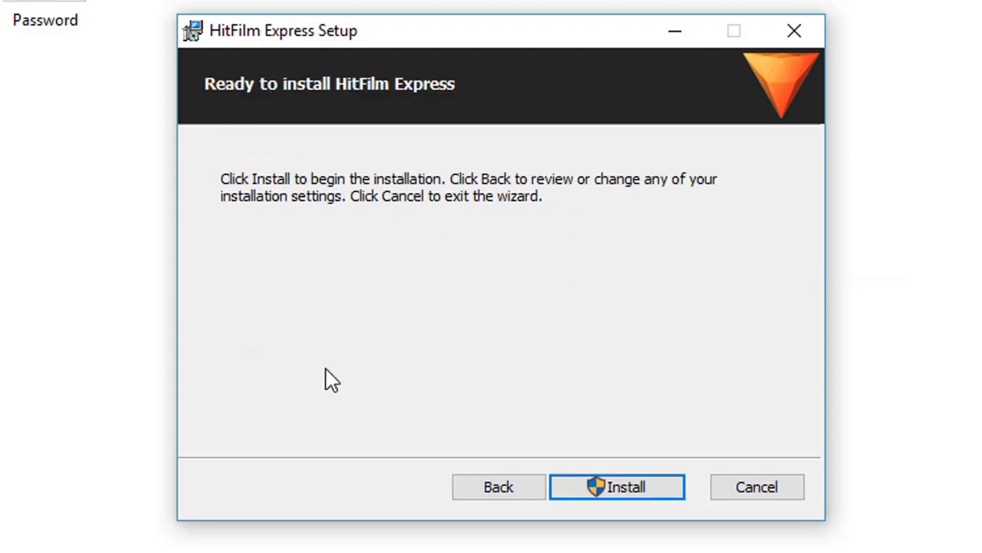
left_click(614, 492)
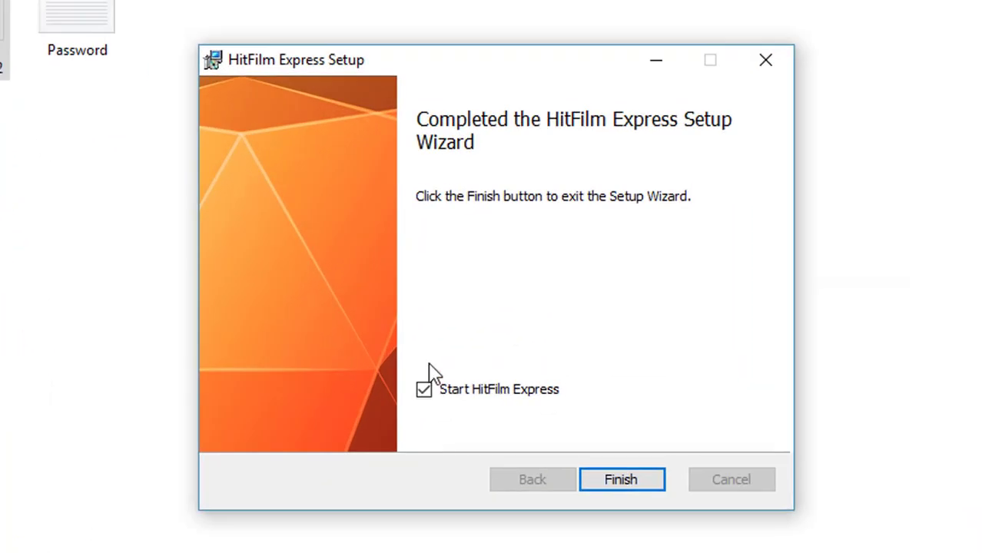
Finish setup with 'Start HitFilm Express' left ticked.
left_click(615, 485)
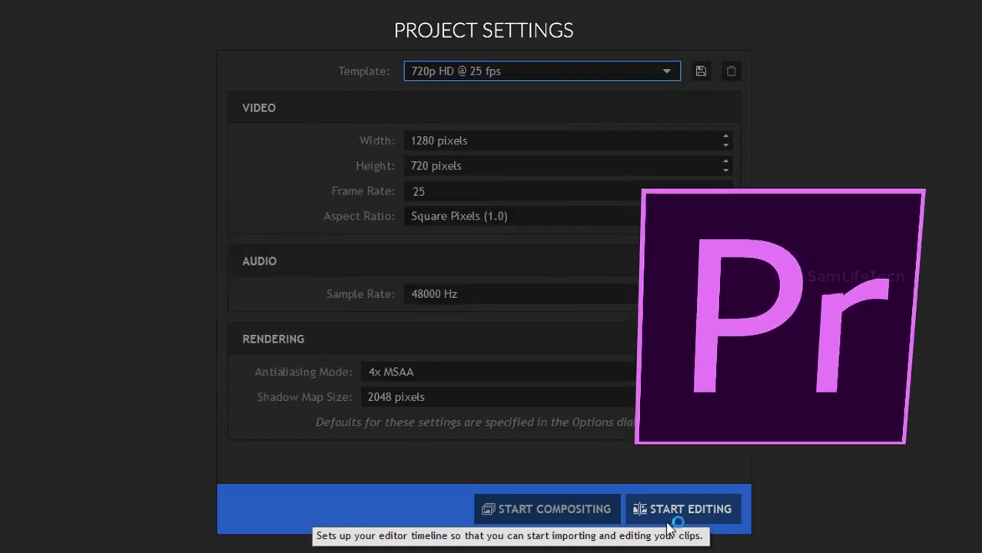
Start editing, then browse the 360° Video and Keying effect folders.
left_click(689, 515)
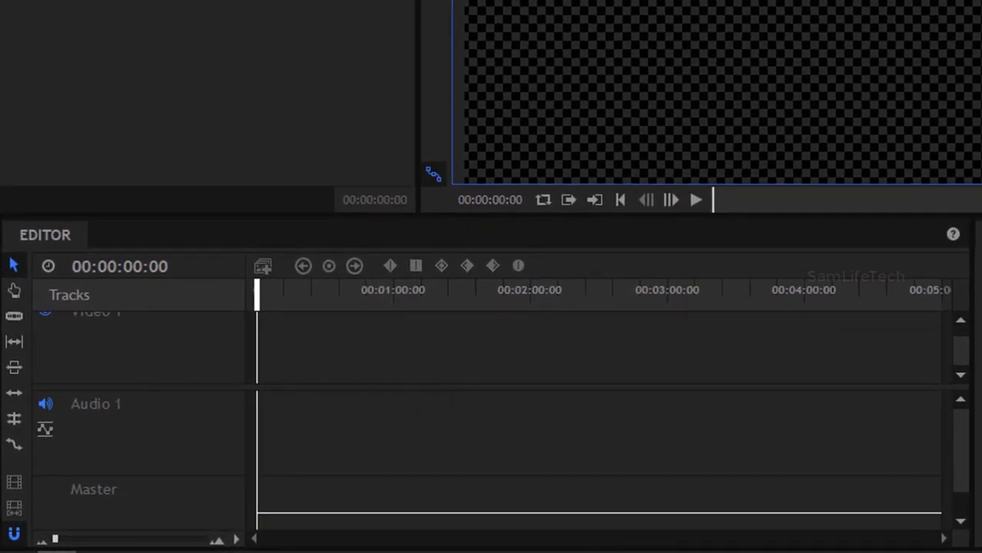
left_click(151, 240)
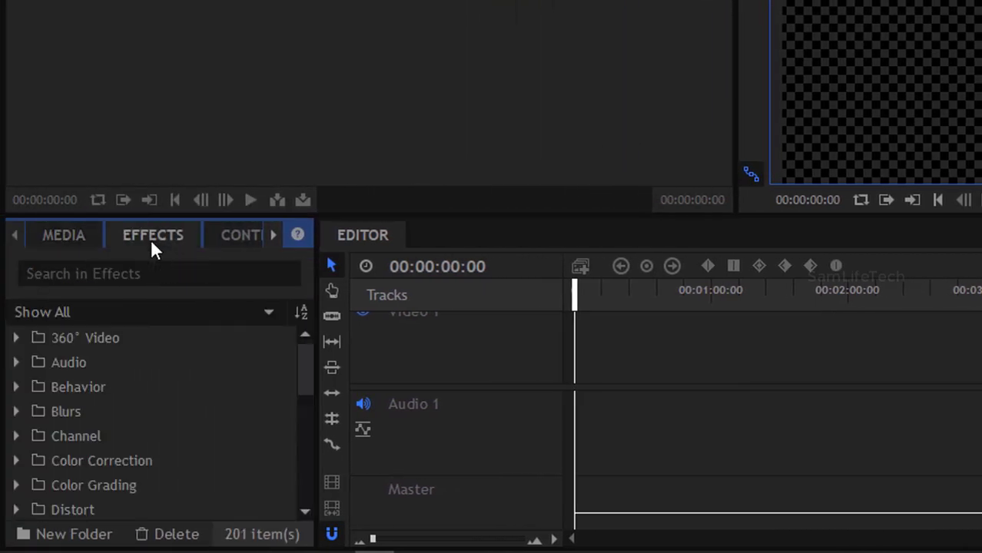
mouse_move(310, 364)
left_mouse_down()
mouse_move(314, 482)
mouse_move(305, 362)
left_mouse_up()
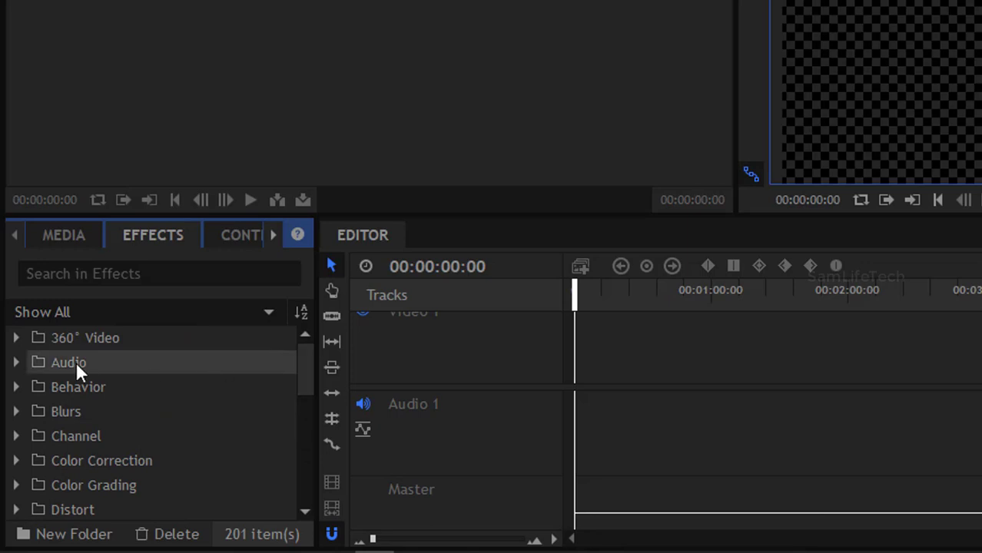
left_click(17, 338)
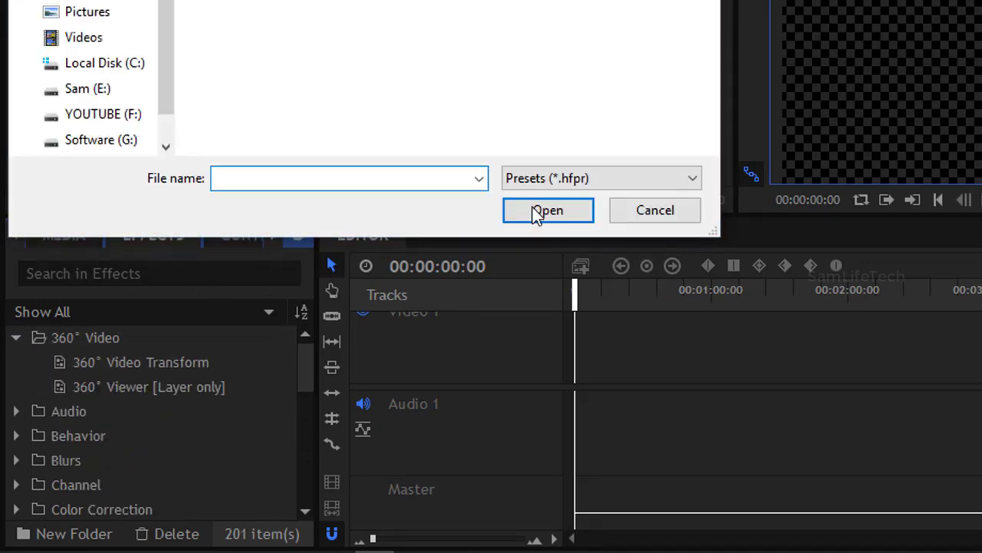
left_click(677, 217)
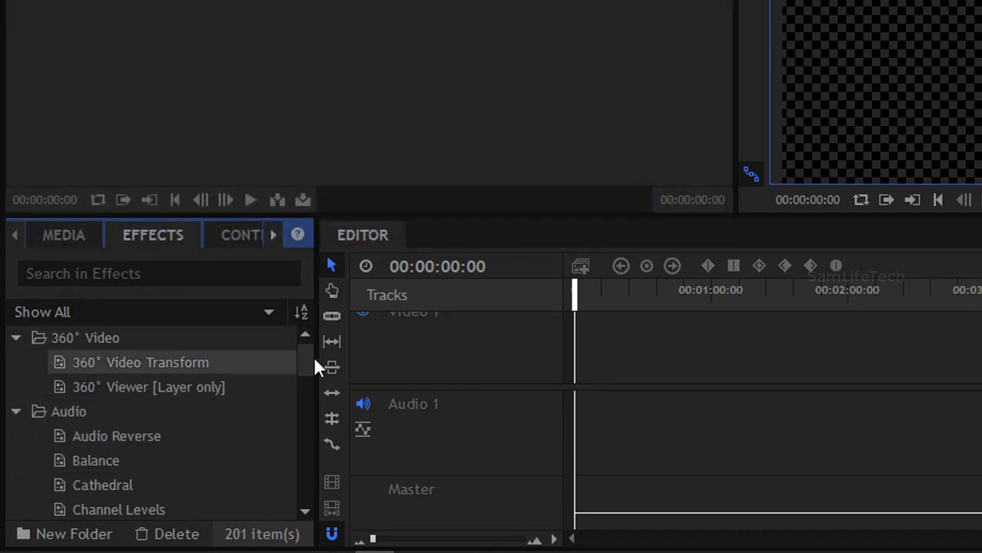
left_click_drag(305, 364, 302, 449)
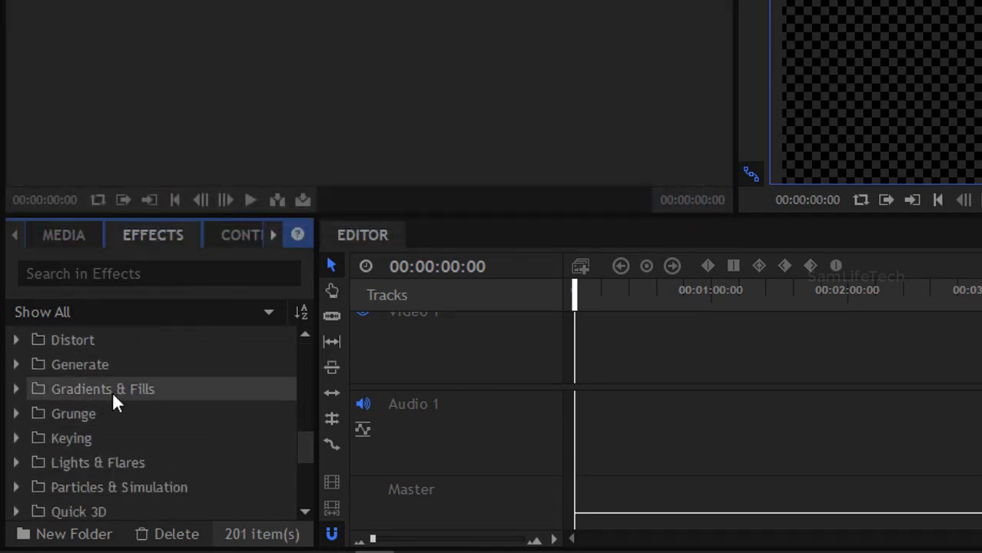
left_click(16, 438)
In the import dialog, browse to the top speed tamil folder on the YOUTUBE (F:) drive.
left_click(38, 236)
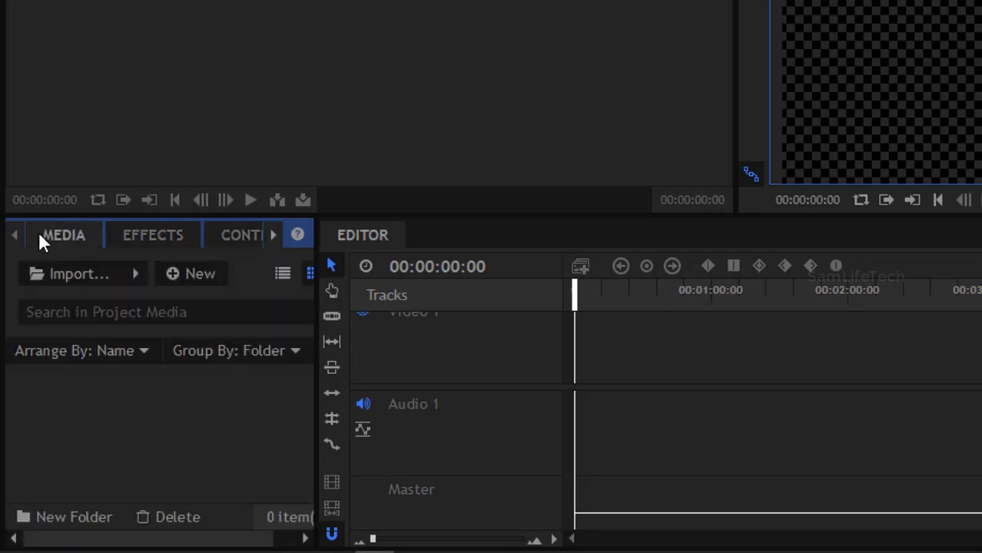
left_click(61, 274)
scroll(92, 330, "down", 1)
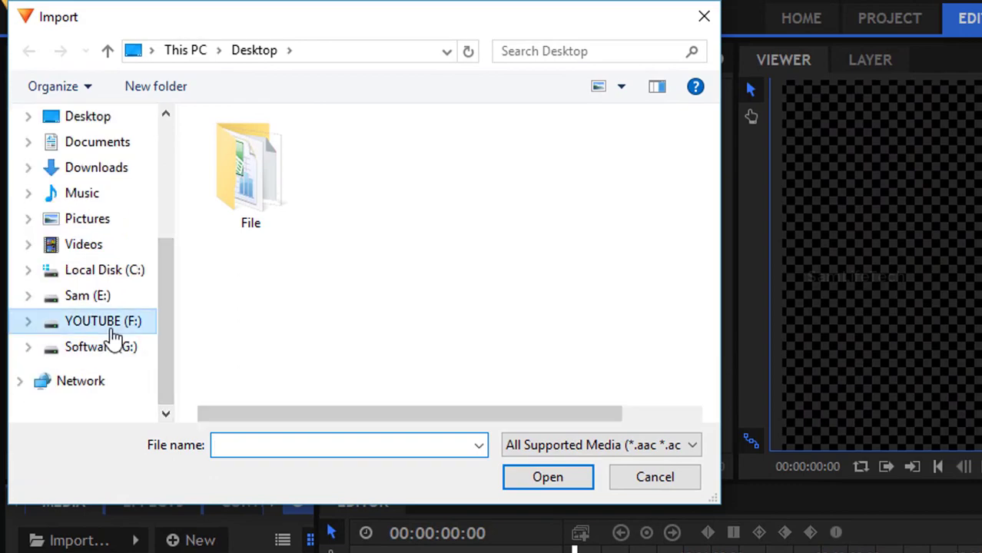
left_click(84, 321)
double_click(241, 193)
double_click(238, 149)
double_click(246, 193)
double_click(28, 51)
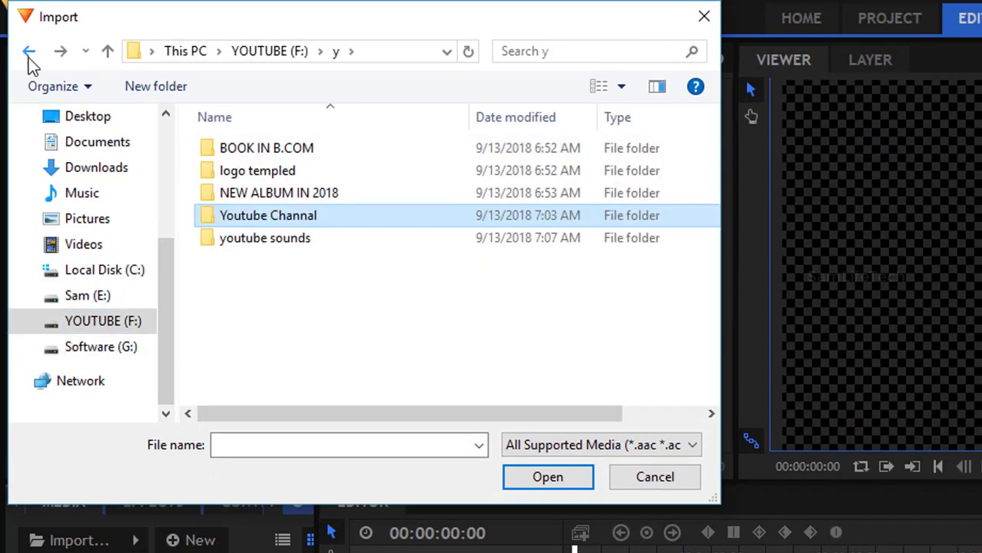
double_click(266, 215)
Import 20180513_190104.mp4 and place it on the editor timeline.
double_click(259, 239)
scroll(674, 188, "down", 2)
left_click(372, 215)
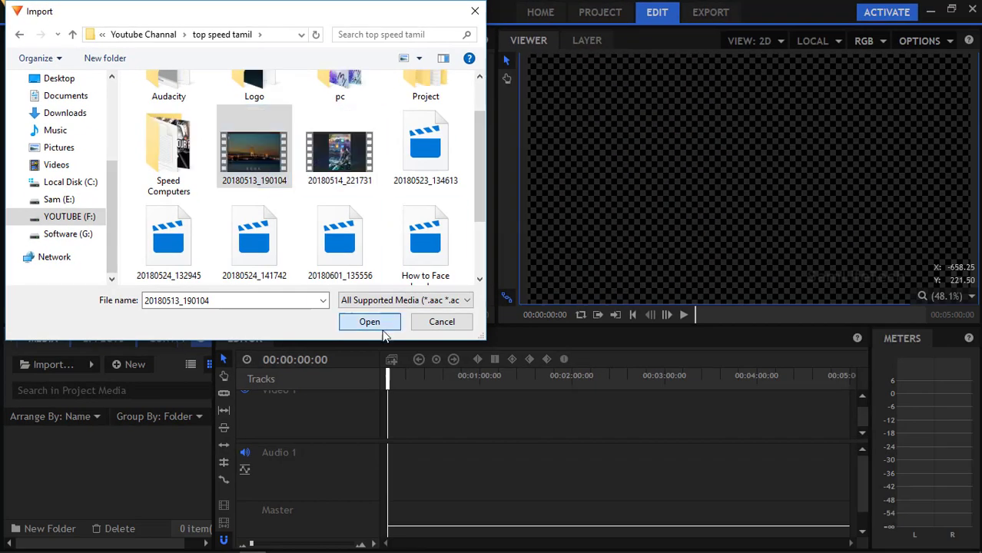
left_click(372, 322)
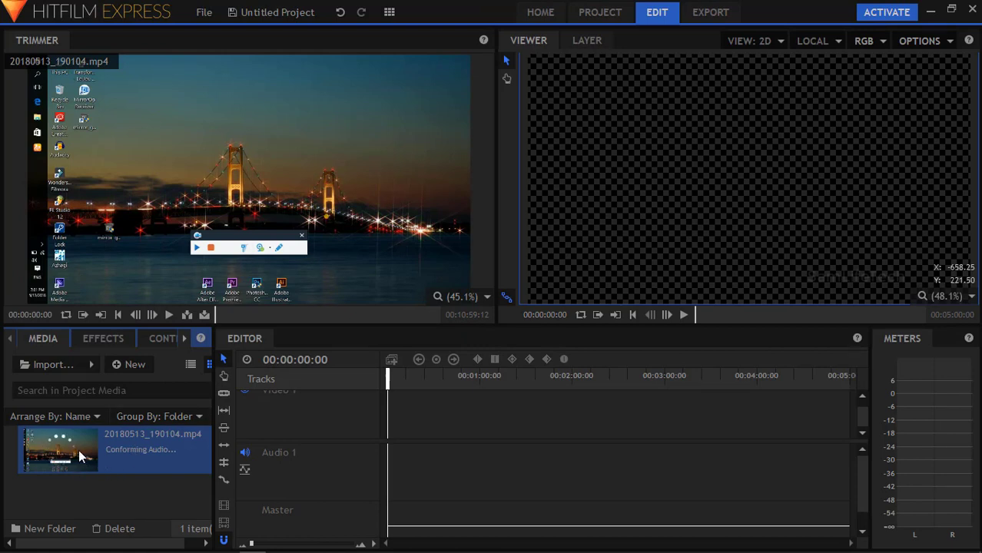
left_click_drag(80, 462, 394, 474)
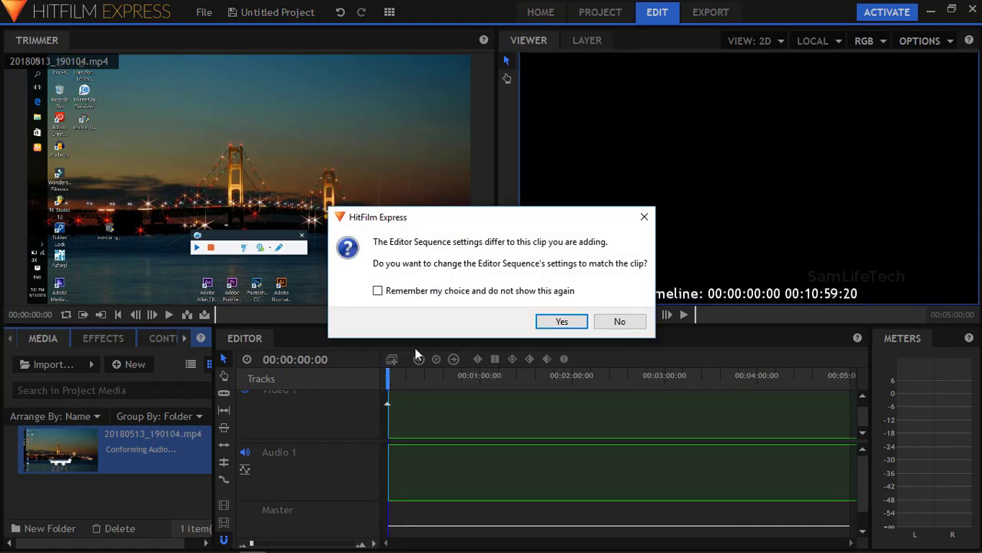
Match the timeline settings to the clip and move the playhead to 3:56:09.
left_click(562, 322)
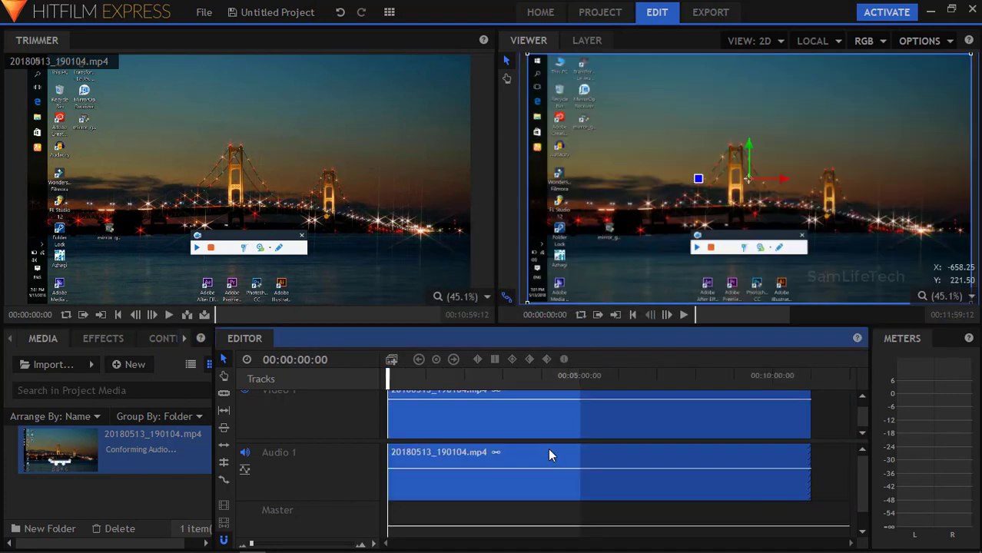
left_click(435, 375)
left_click_drag(480, 374, 539, 375)
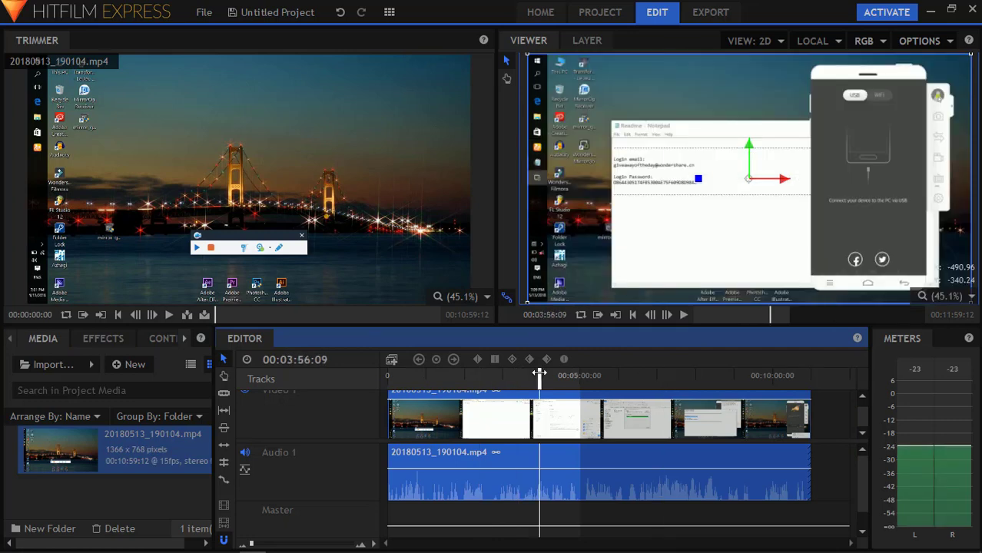
left_click(90, 337)
scroll(198, 482, "down", 5)
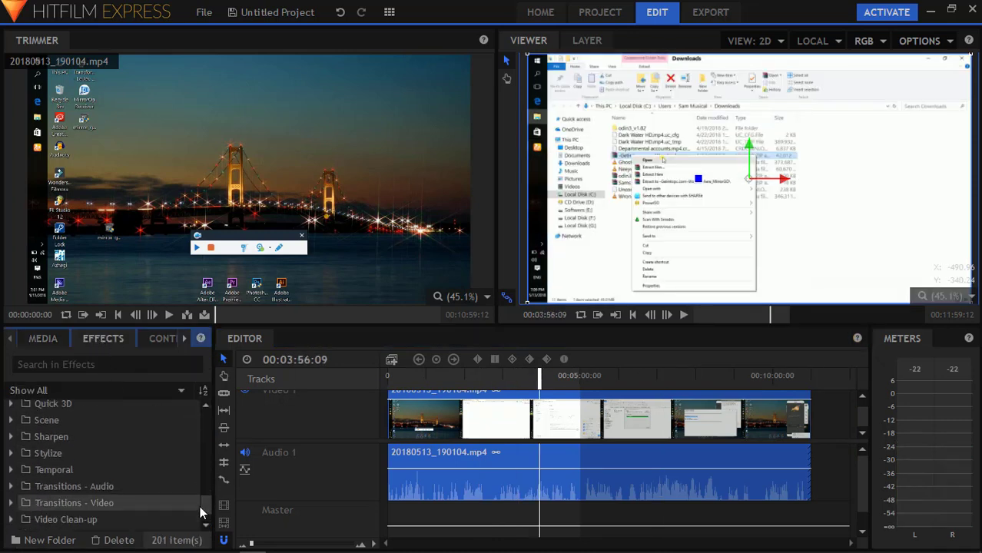
left_click(11, 472)
scroll(213, 507, "down", 2)
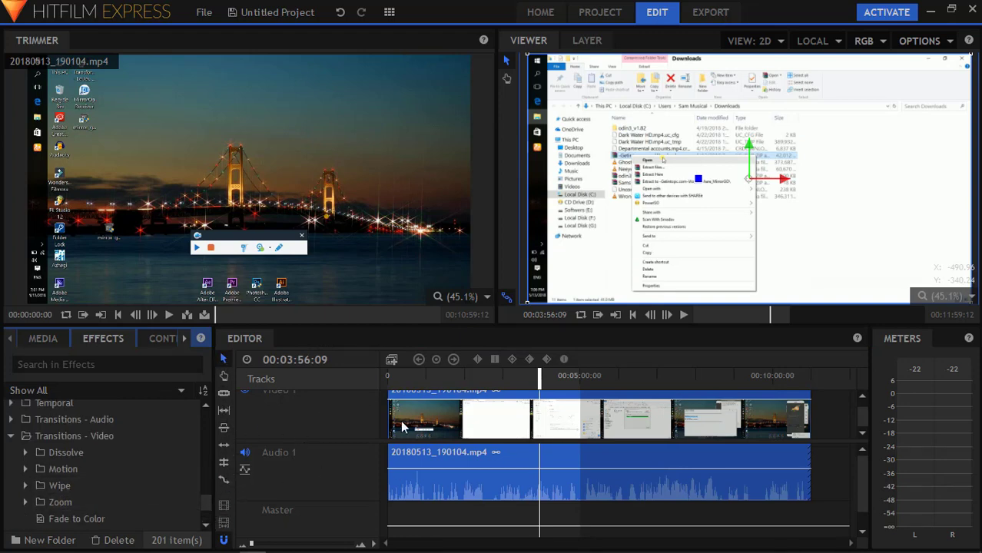
Slice the clip at the playhead using the Slice tool (C).
left_click(225, 396)
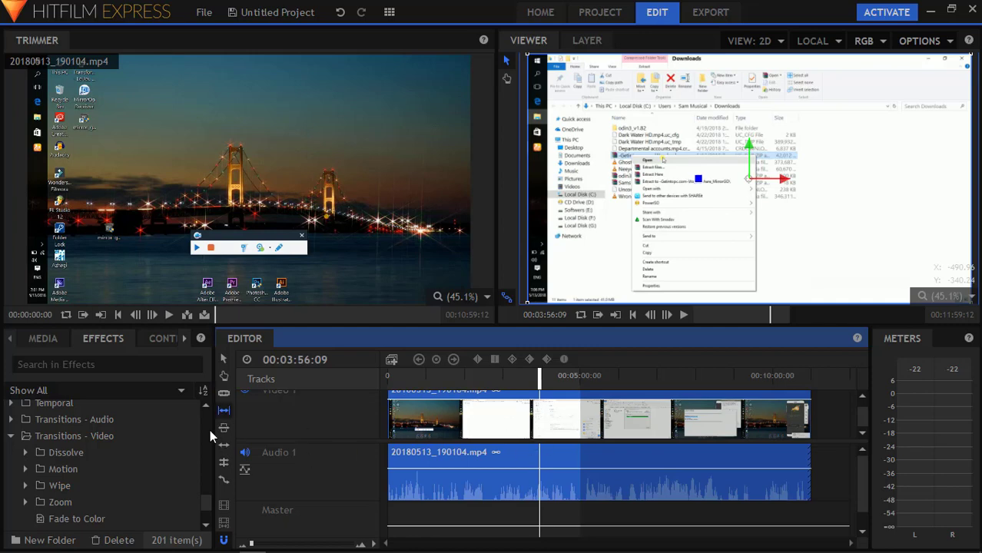
left_click(224, 427)
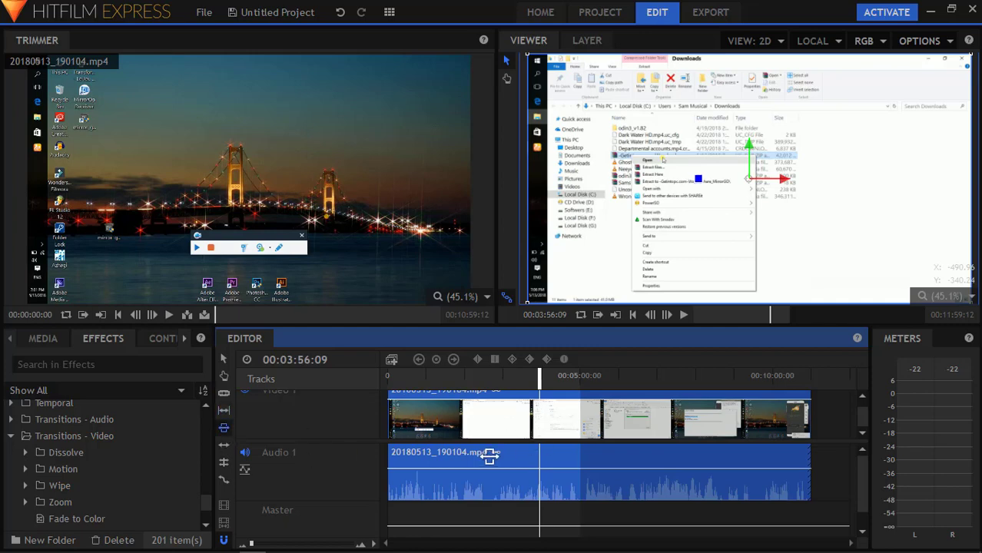
left_click(223, 461)
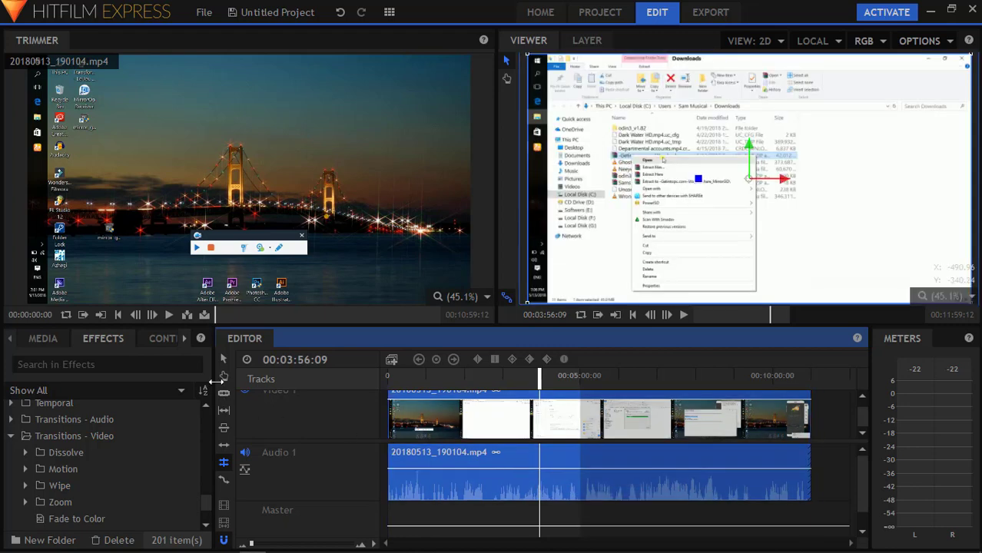
key("c")
left_click(532, 471)
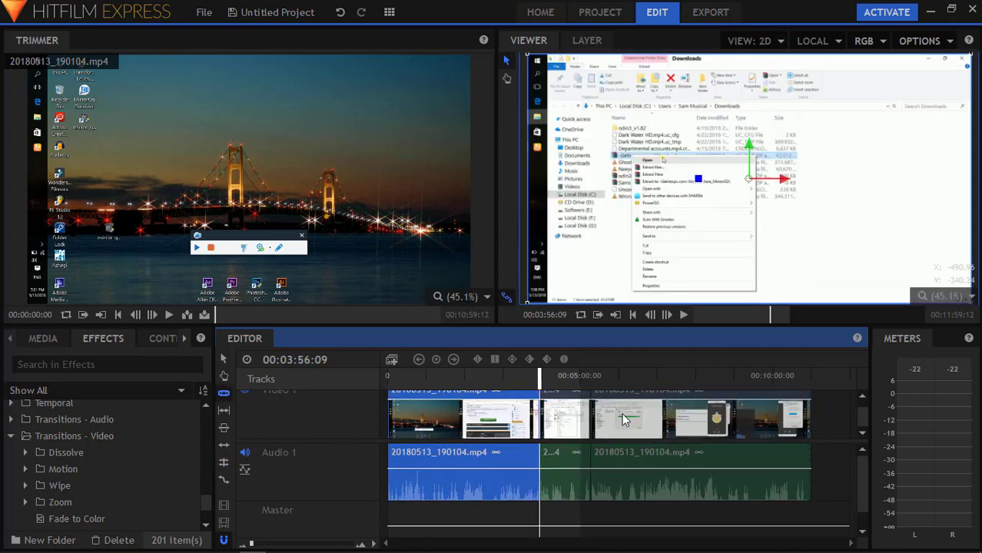
Apply the Additive Dissolve transition from Transitions - Video > Dissolve onto the cut.
left_click(26, 453)
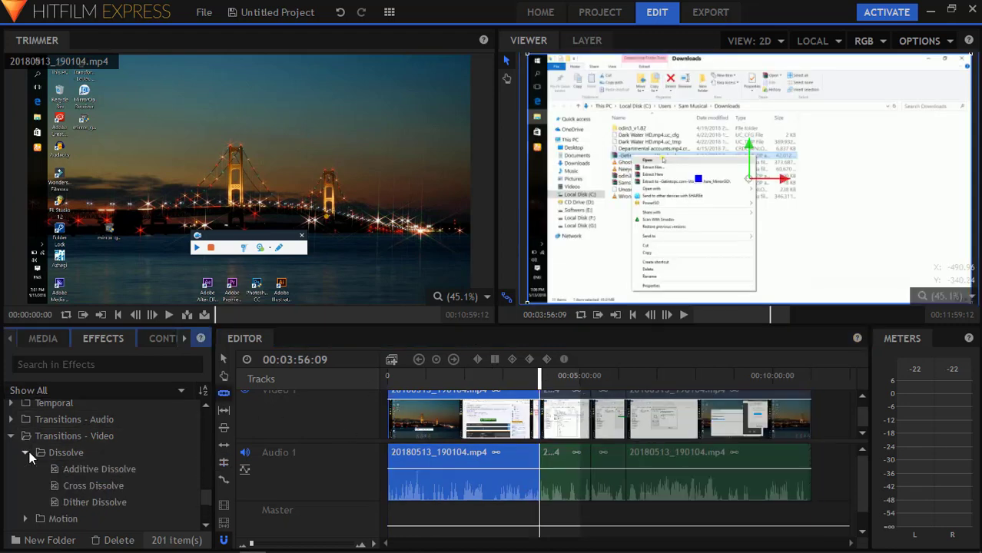
mouse_move(92, 468)
left_mouse_down()
mouse_move(352, 479)
mouse_move(539, 418)
left_mouse_up()
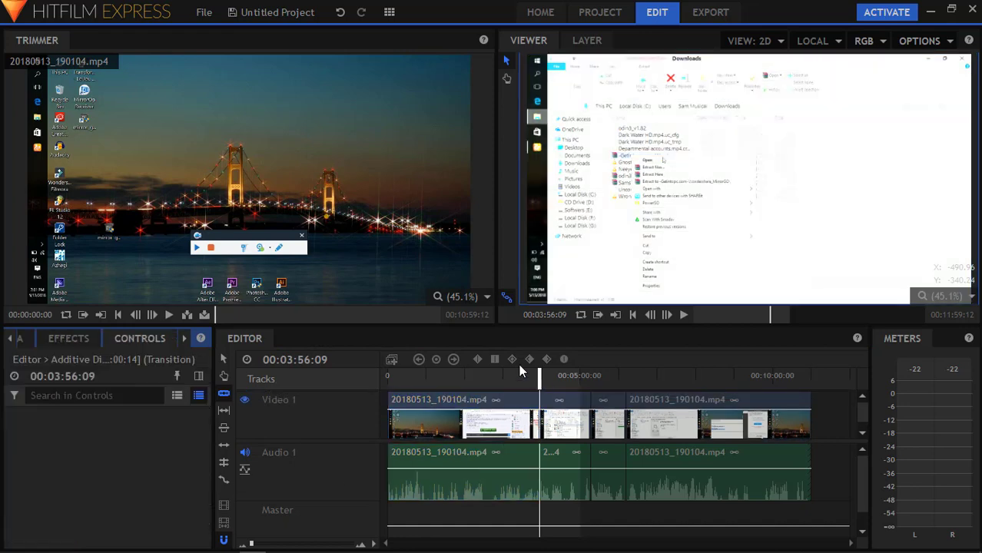
left_click(514, 375)
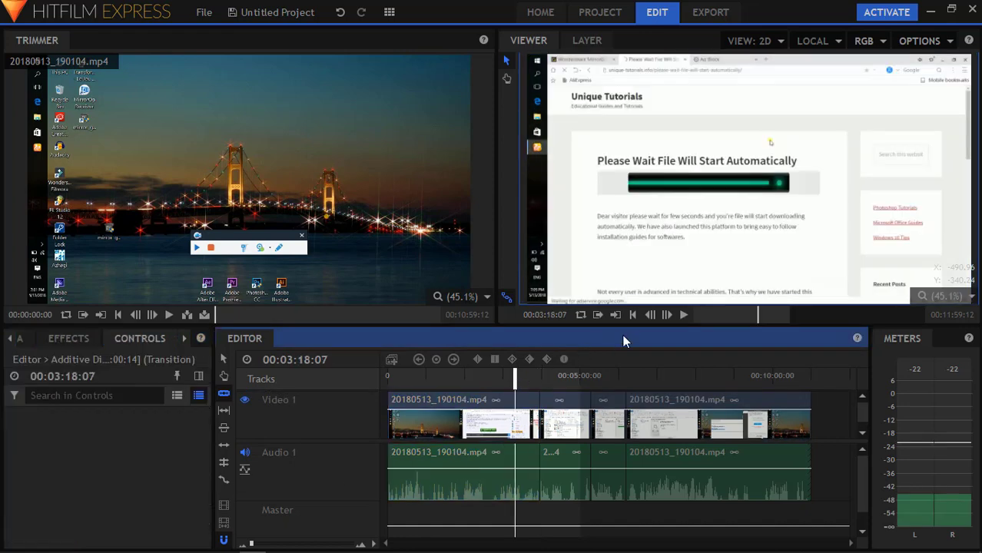
Play back the edit, then create a new 720p HD @ 25 fps project for compositing.
left_click(684, 314)
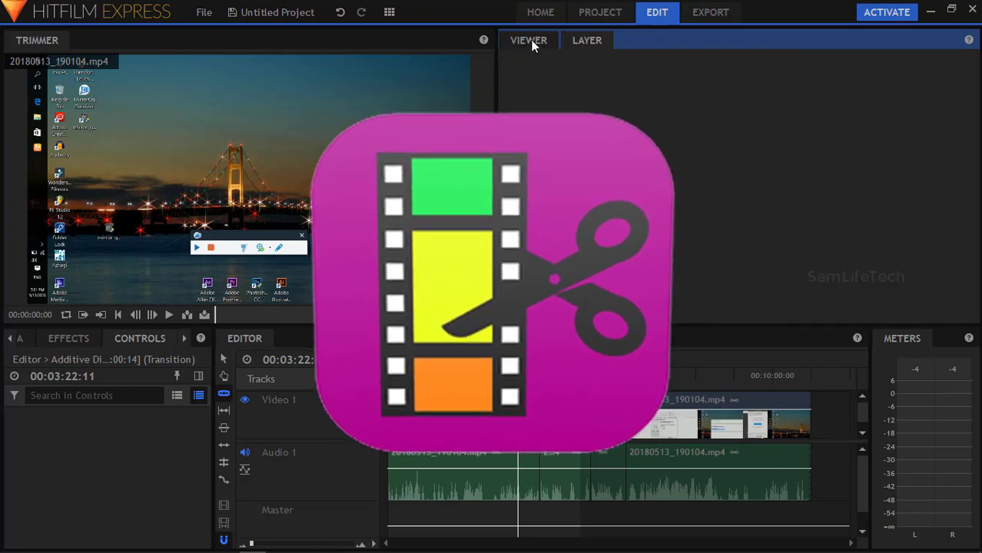
left_click(561, 15)
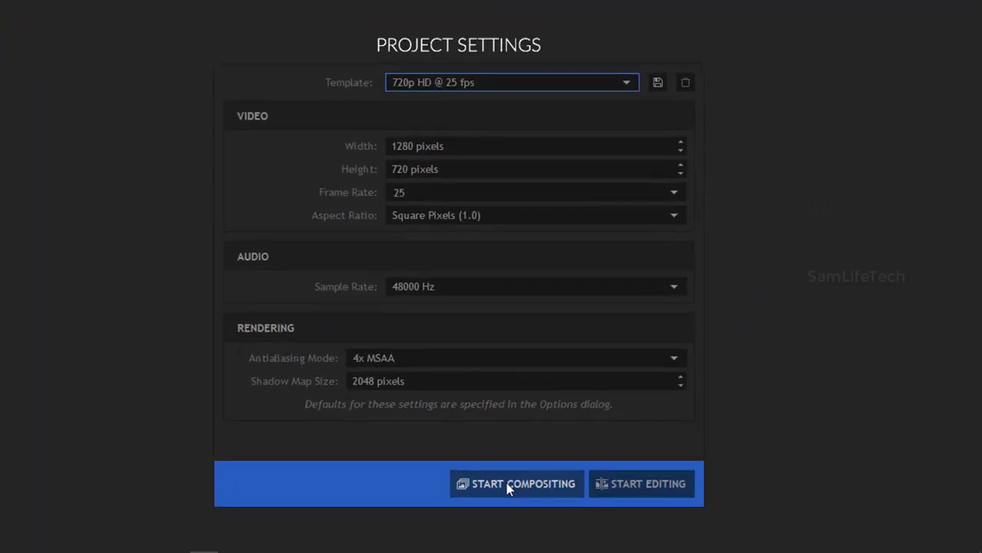
left_click(497, 484)
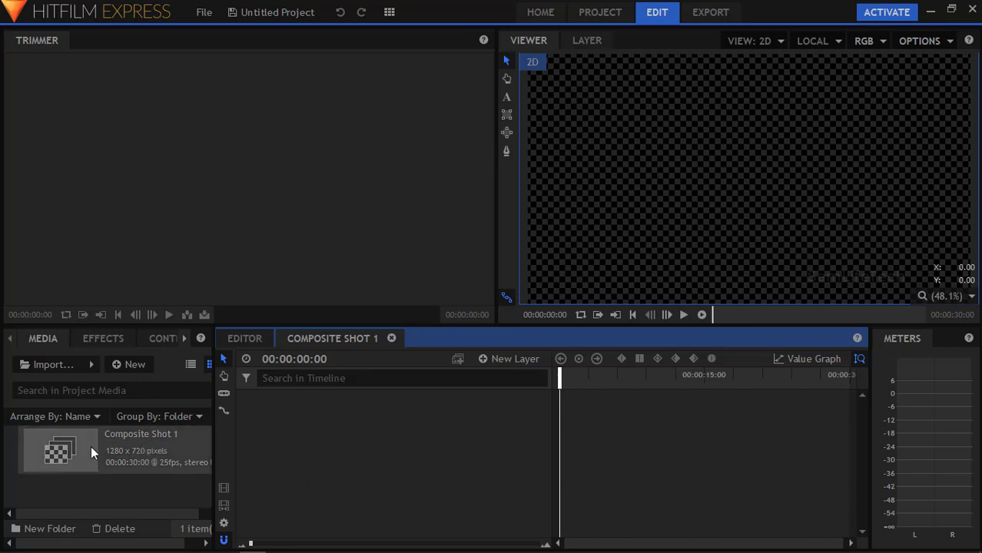
Import 20180514_221731.mp4 and add it as a layer in Composite Shot 1.
left_click(100, 500)
left_click(116, 455)
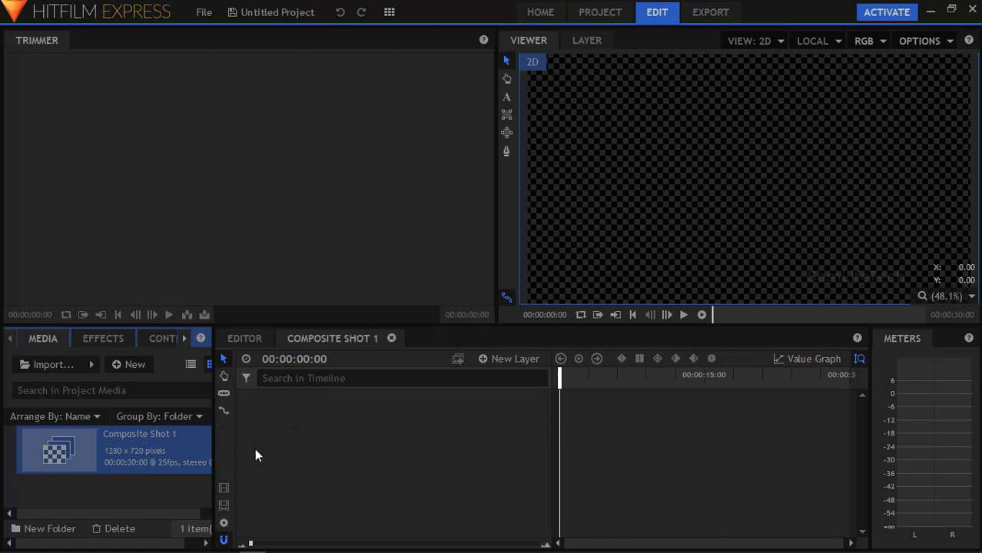
left_click(42, 364)
left_click(340, 209)
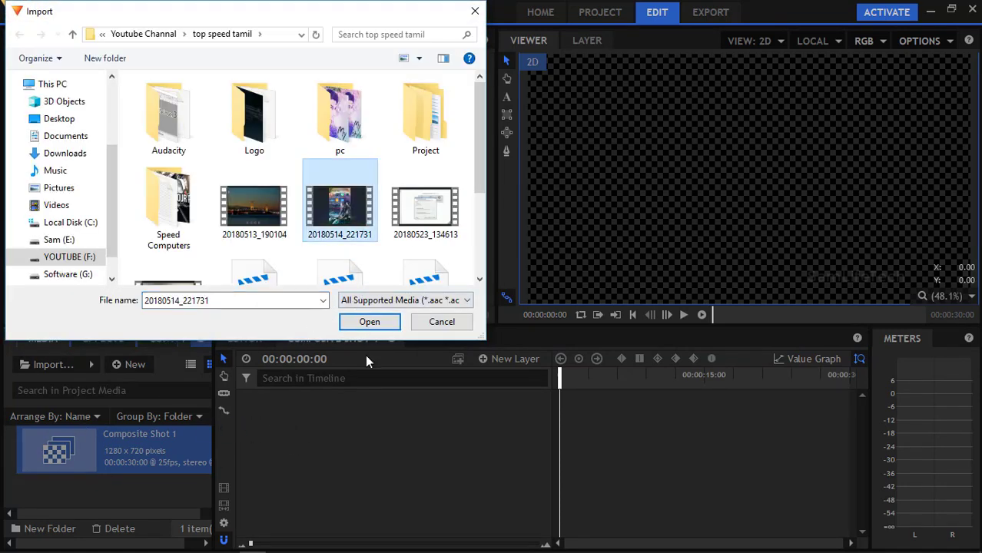
left_click(369, 322)
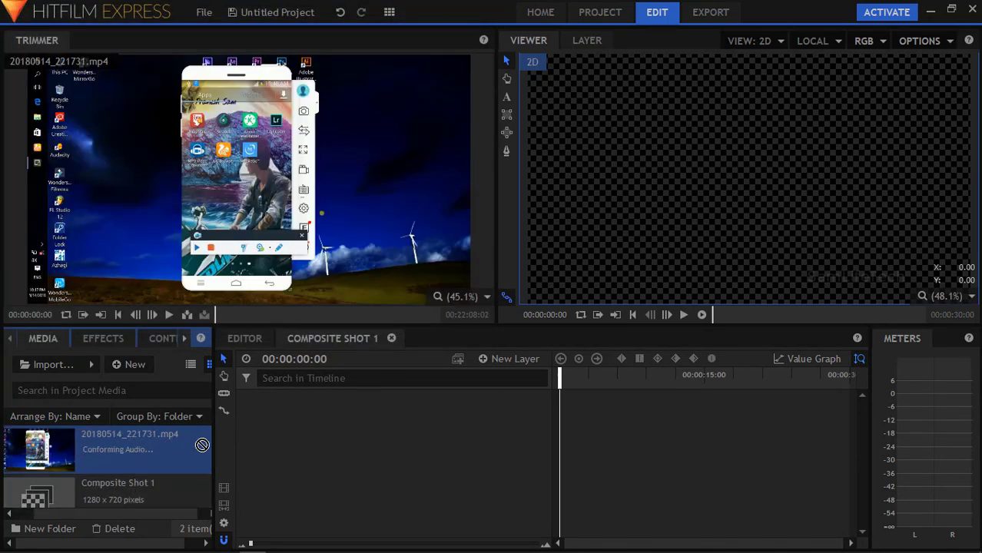
left_click(336, 471)
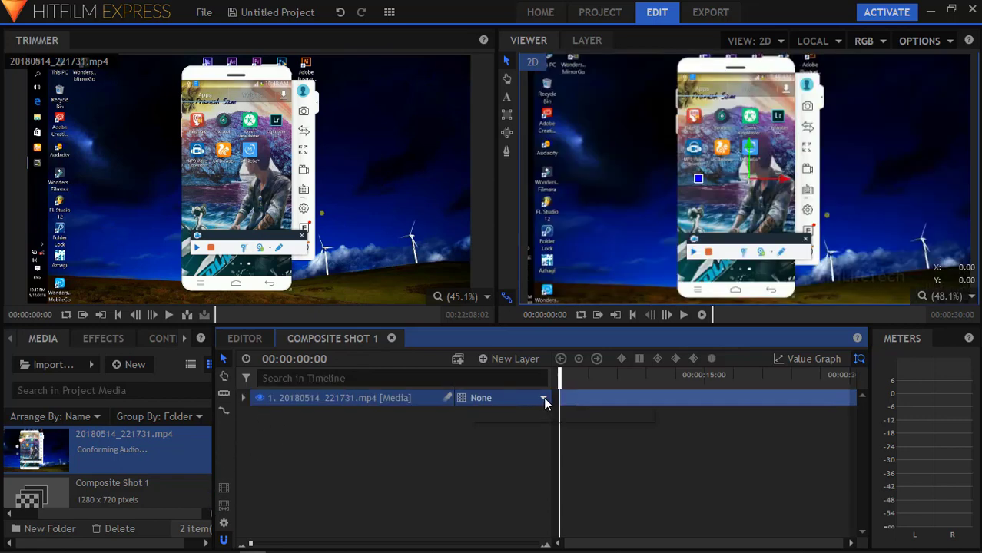
left_click(543, 396)
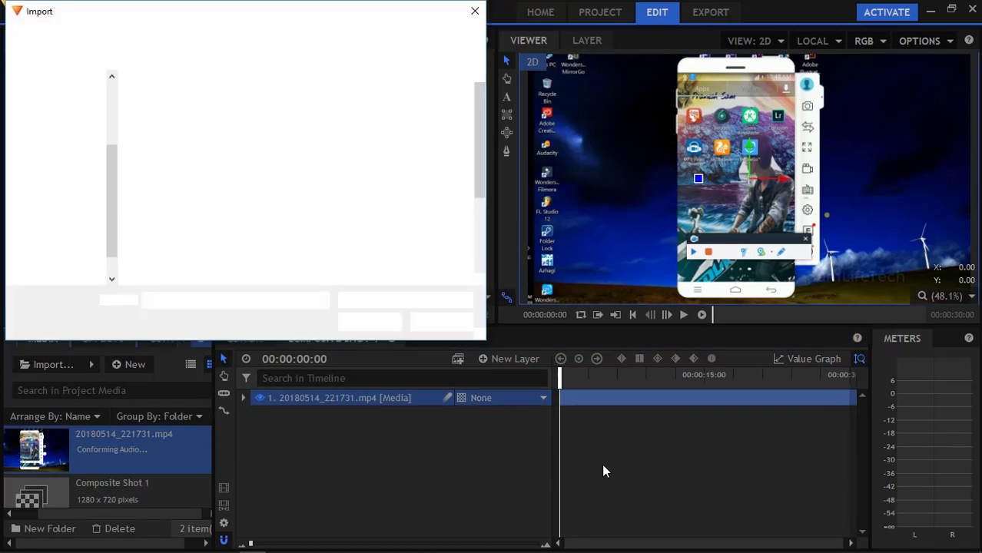
Cancel the import dialog, exit via File > Exit, and discard the unsaved changes.
left_click(442, 322)
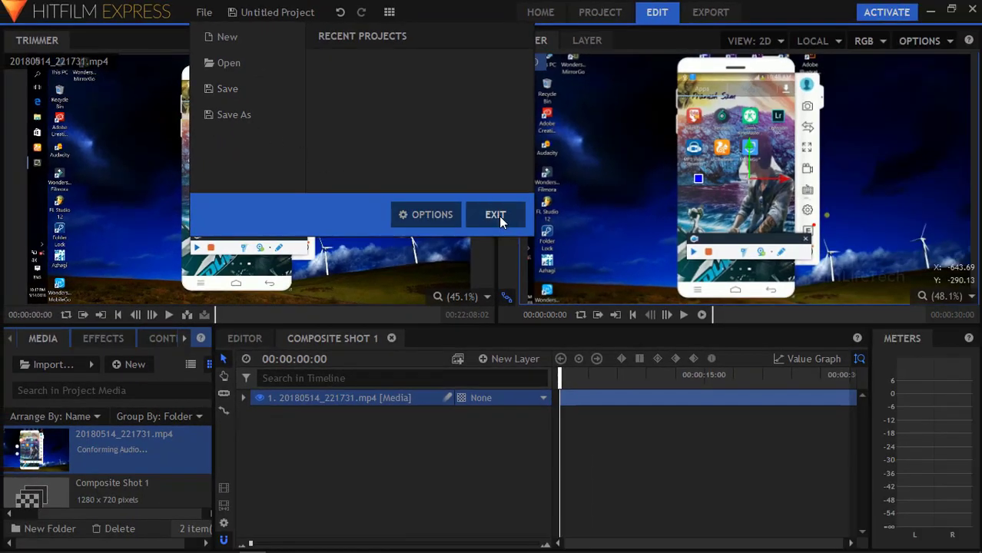
left_click(494, 214)
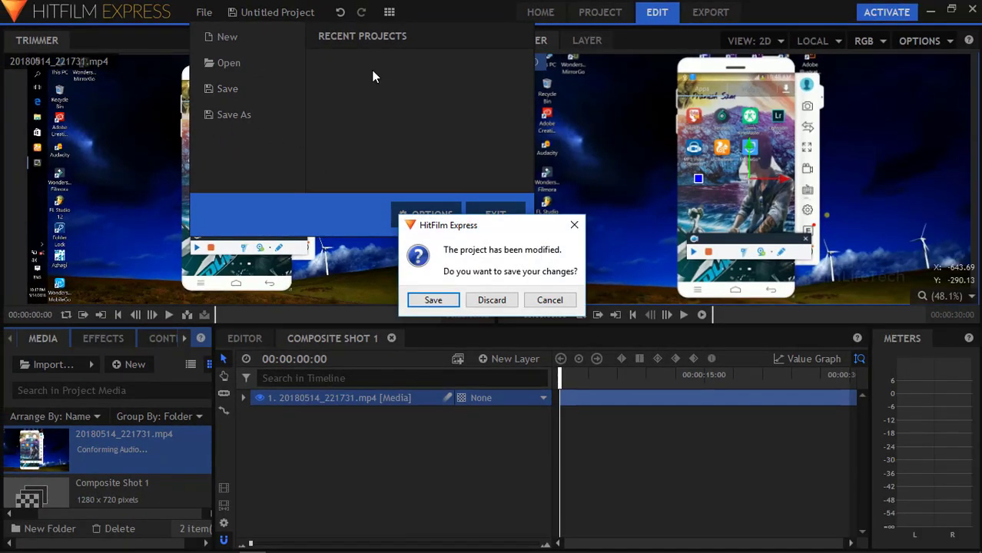
left_click(491, 299)
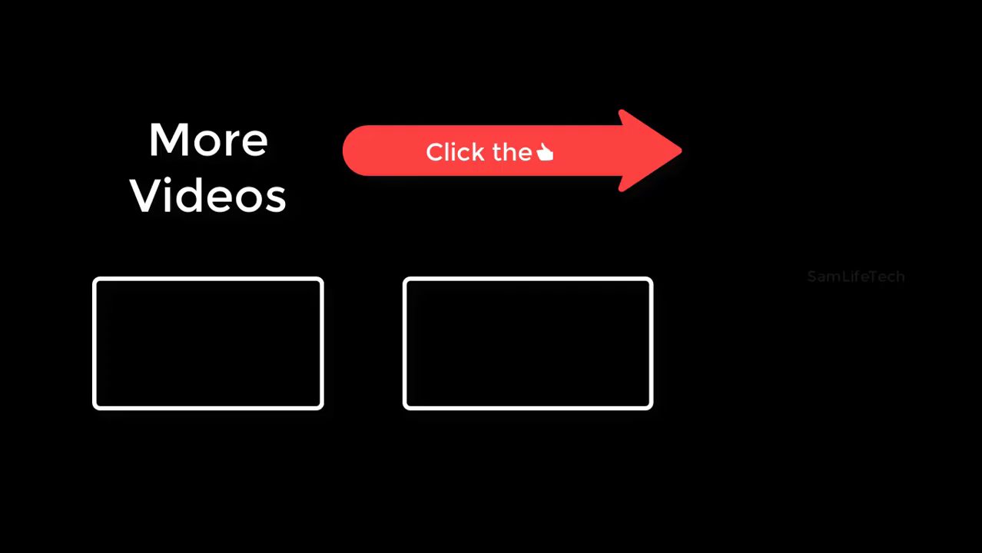